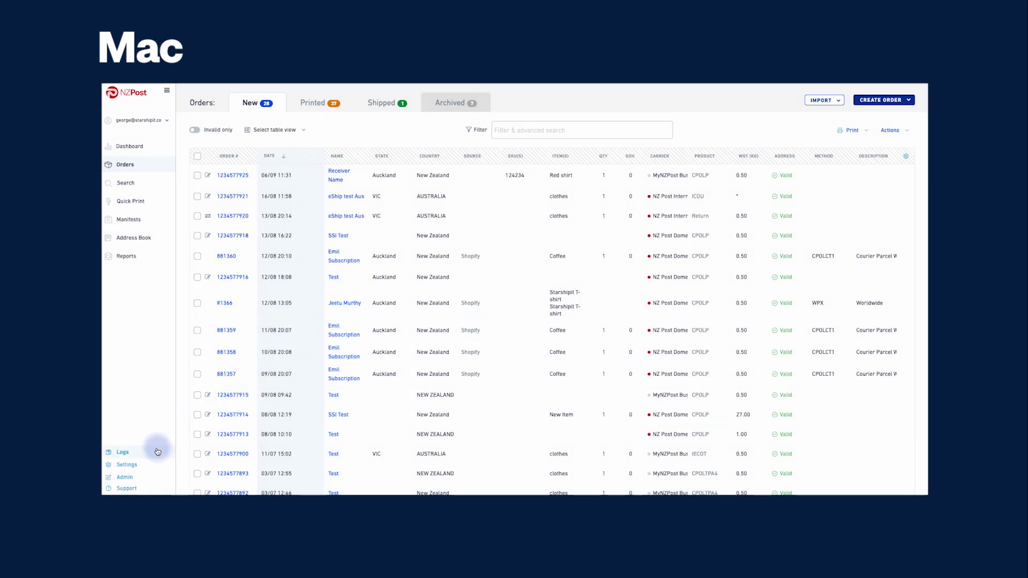
Go to Settings > Printing to reach the Print Client downloads for Windows and Mac.
left_click(129, 464)
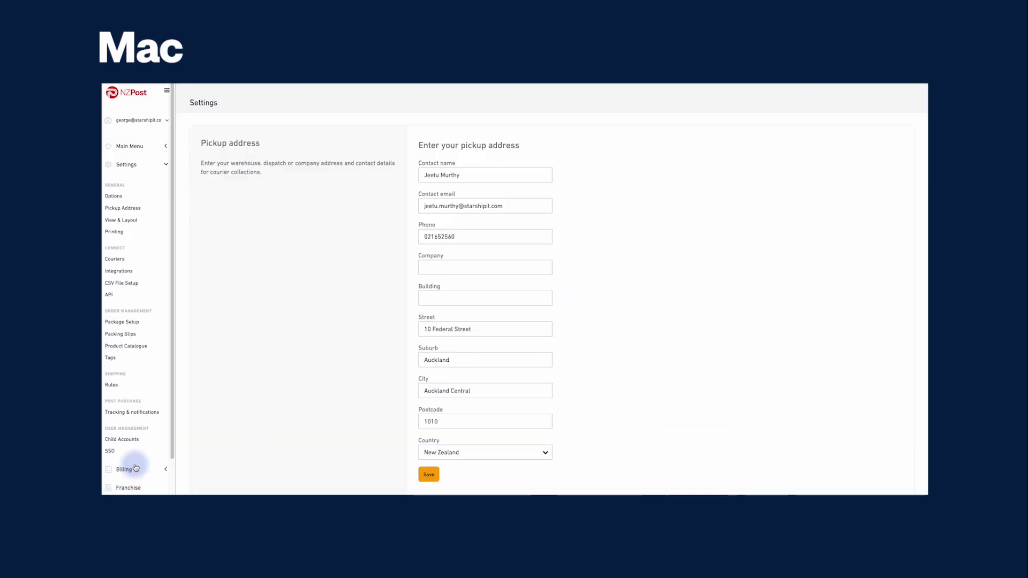
left_click(116, 230)
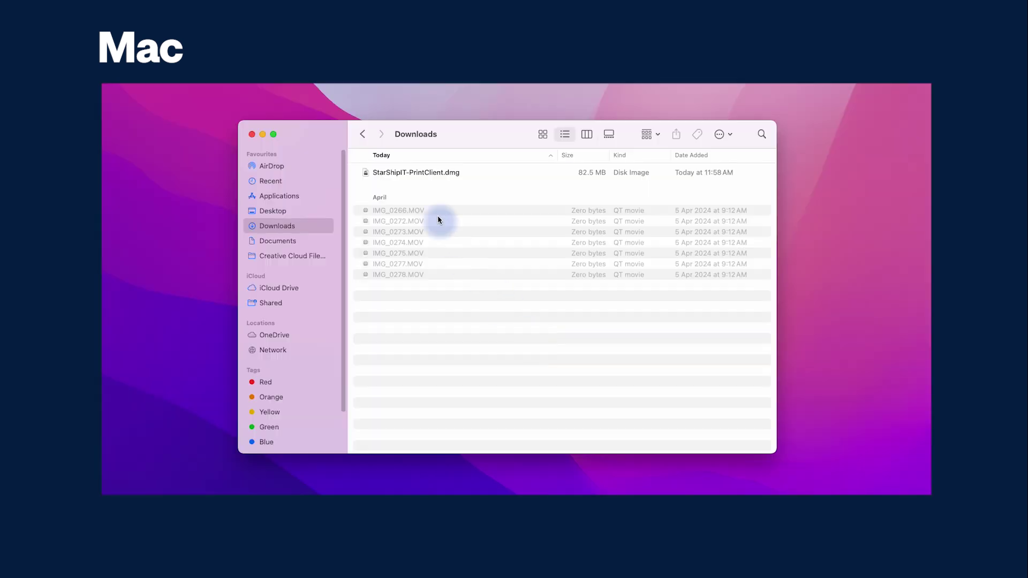
Install PrintClient from the downloaded disk image into Applications and close the image window.
double_click(418, 173)
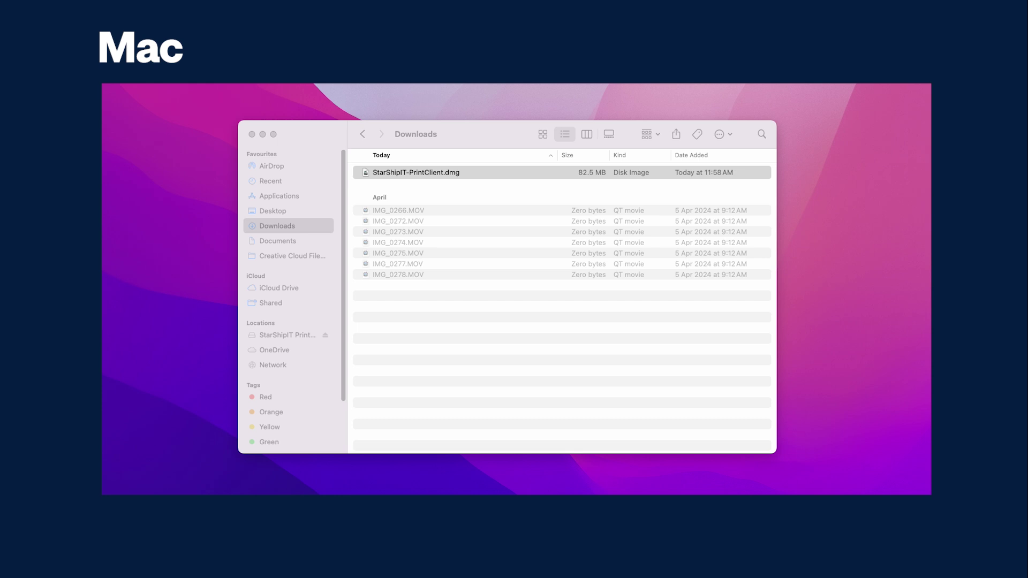
left_click_drag(344, 211, 414, 209)
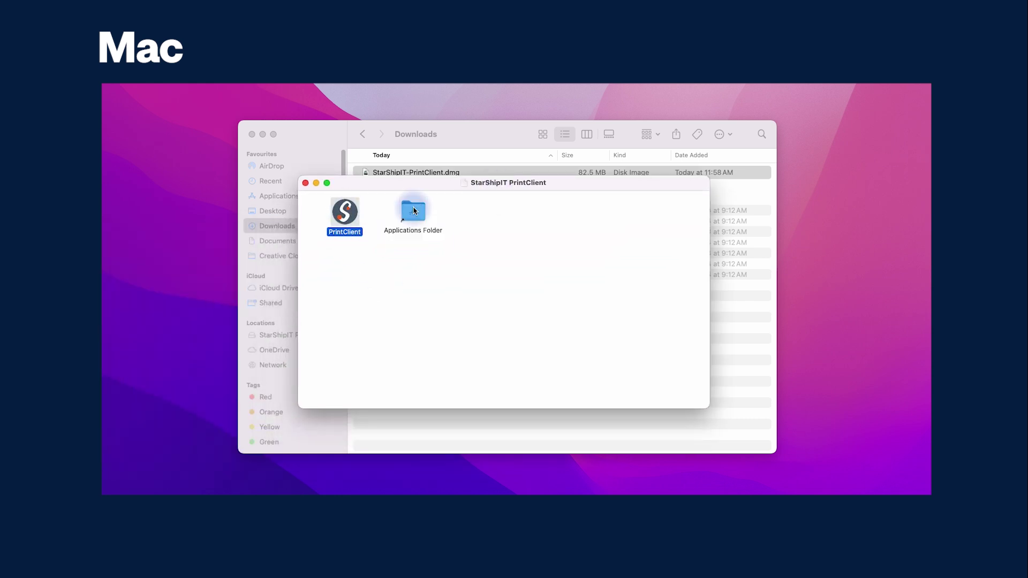
left_click(305, 183)
Launch the Starshipit Print App from the Applications folder.
left_click(278, 196)
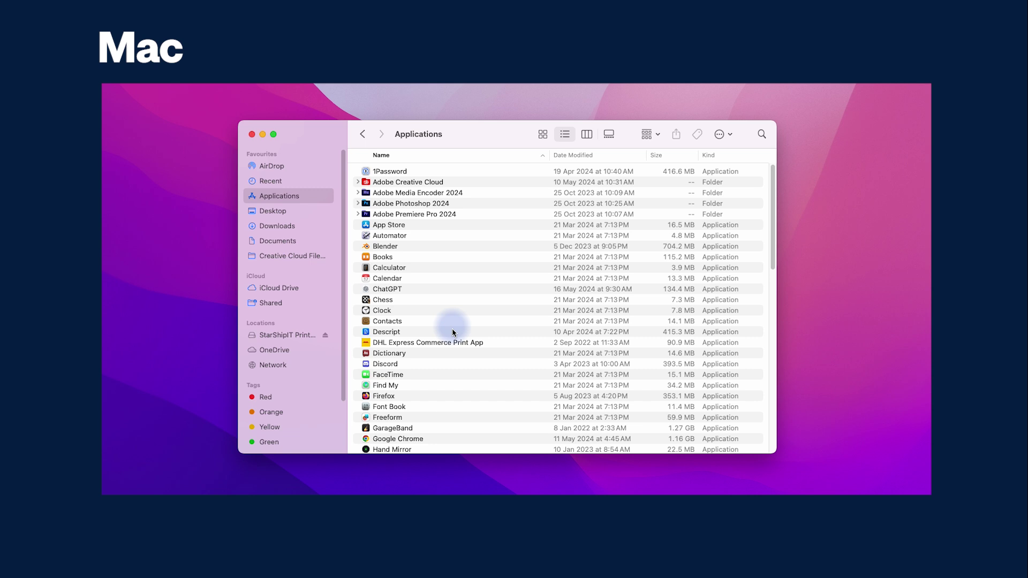
scroll(459, 368, "down", 15)
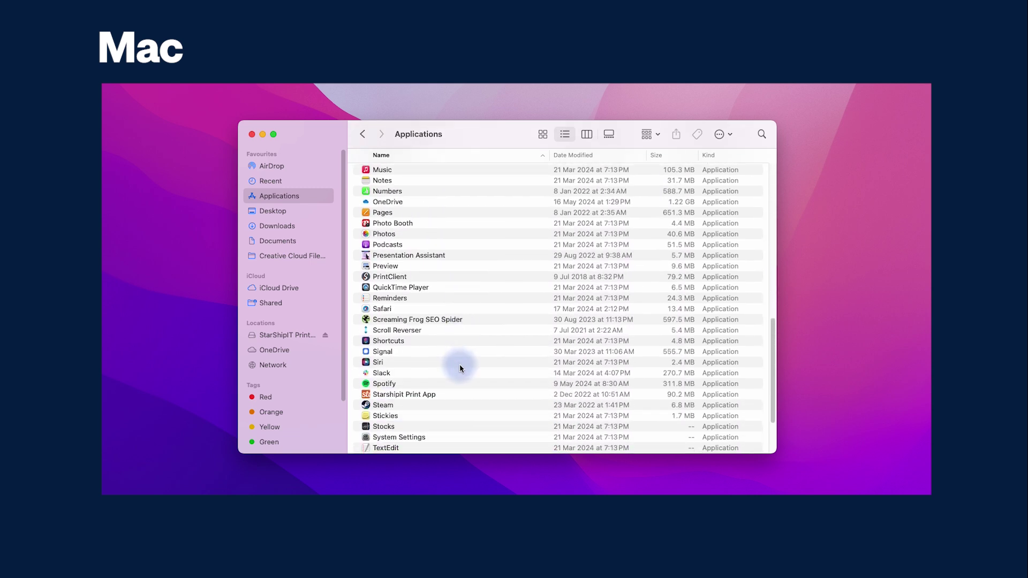
scroll(459, 367, "down", 5)
left_click(399, 305)
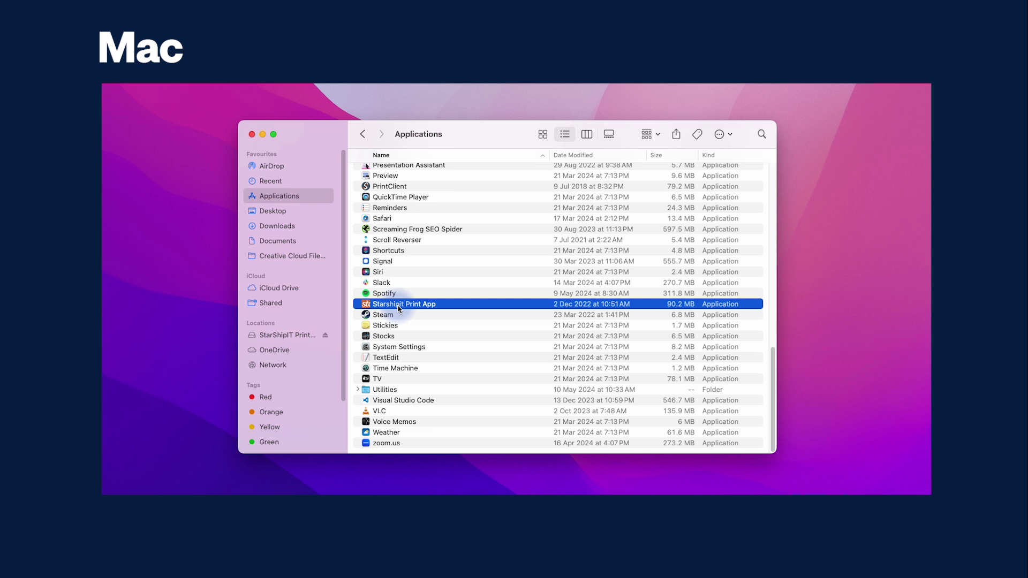
key("super")
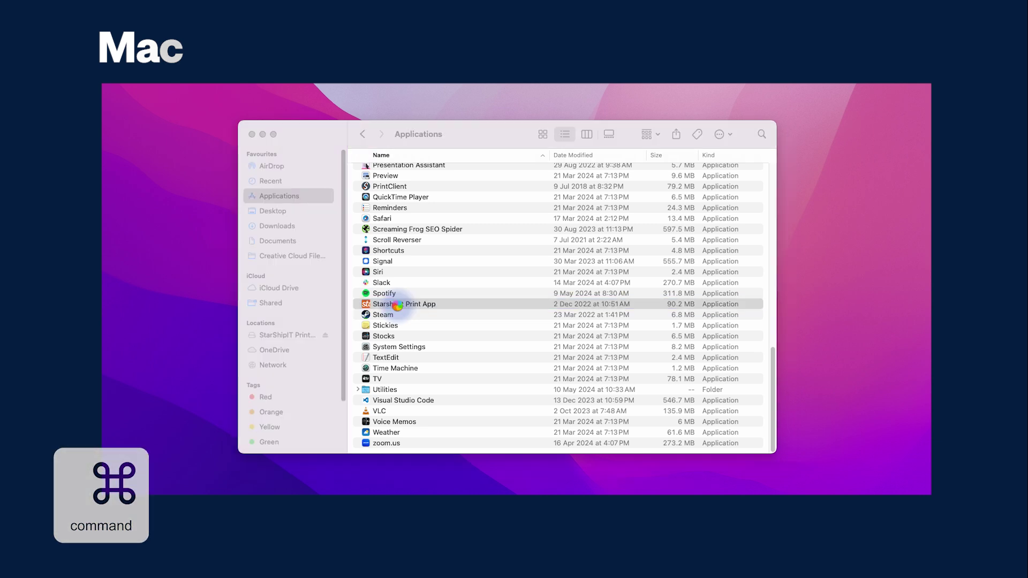
key("super+o")
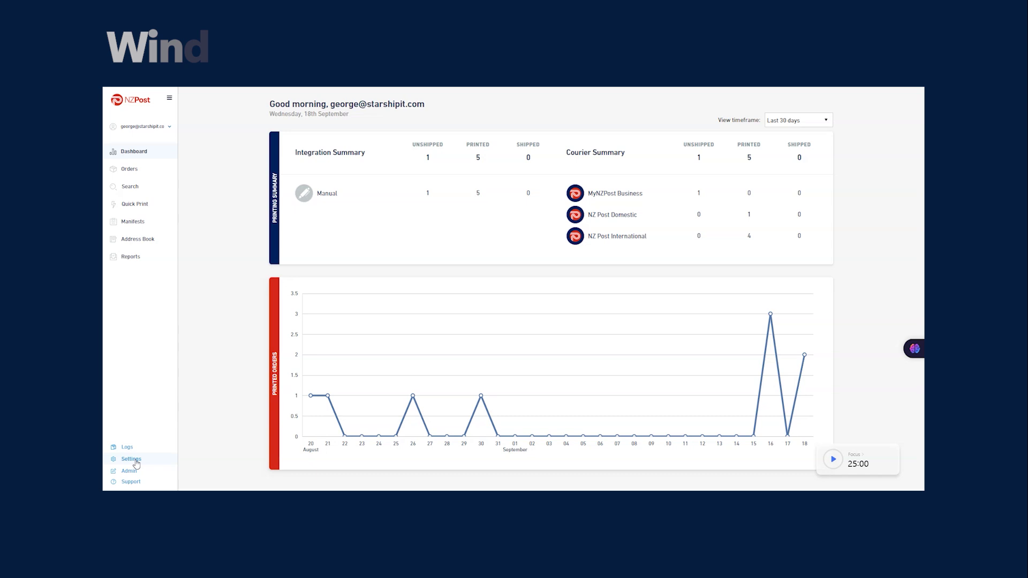
Download the Windows Print Client from Settings > Printing and run its setup file.
left_click(136, 464)
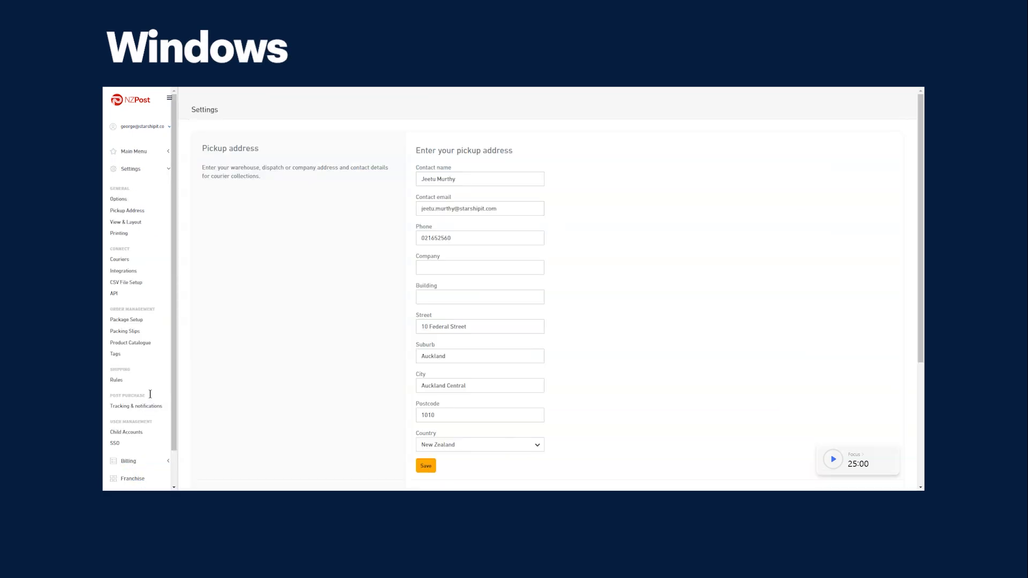
left_click(118, 235)
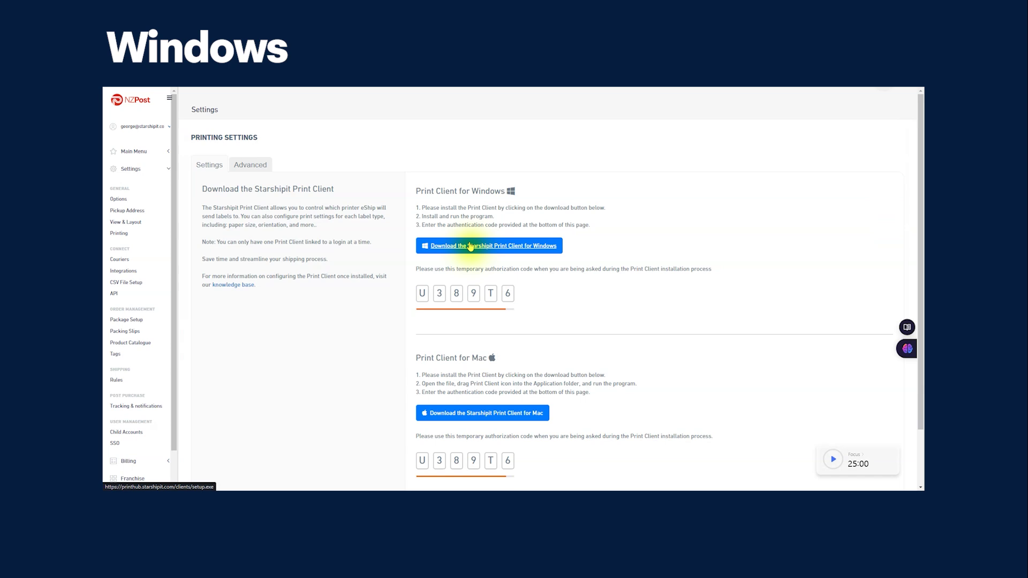
left_click(471, 246)
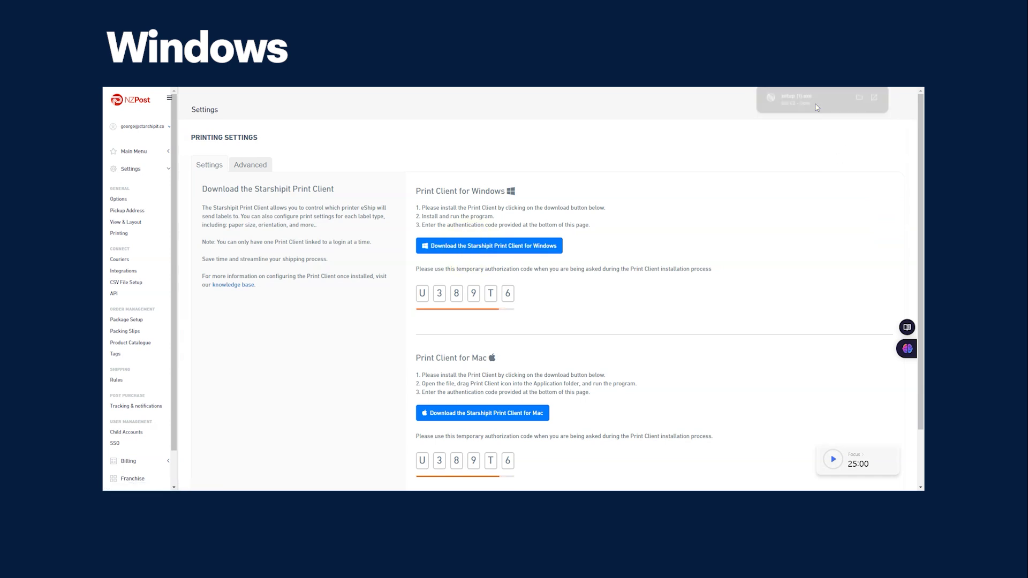
left_click(818, 107)
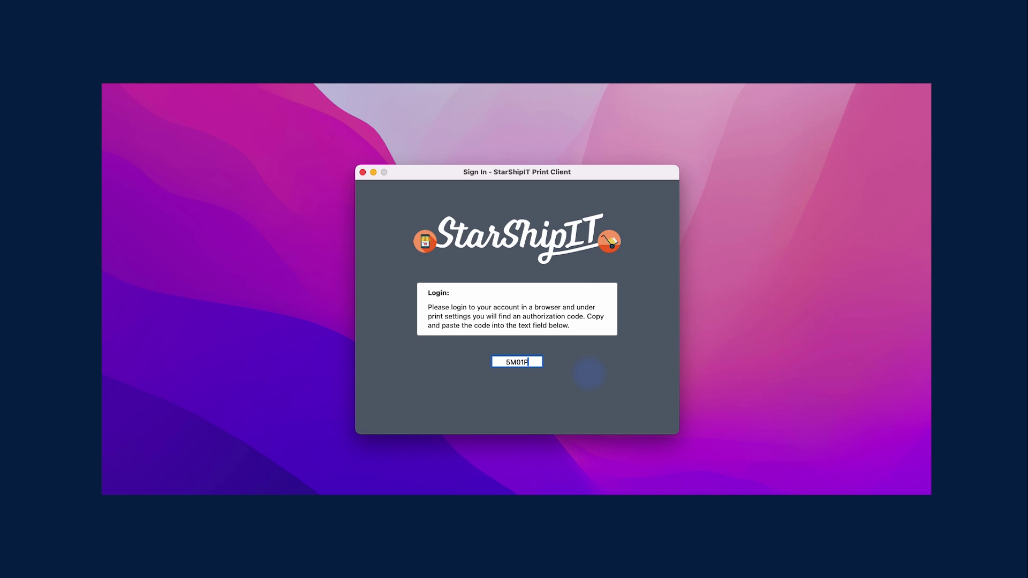
Sign in with the authorization code and choose Label printer as the default printer.
key("Return")
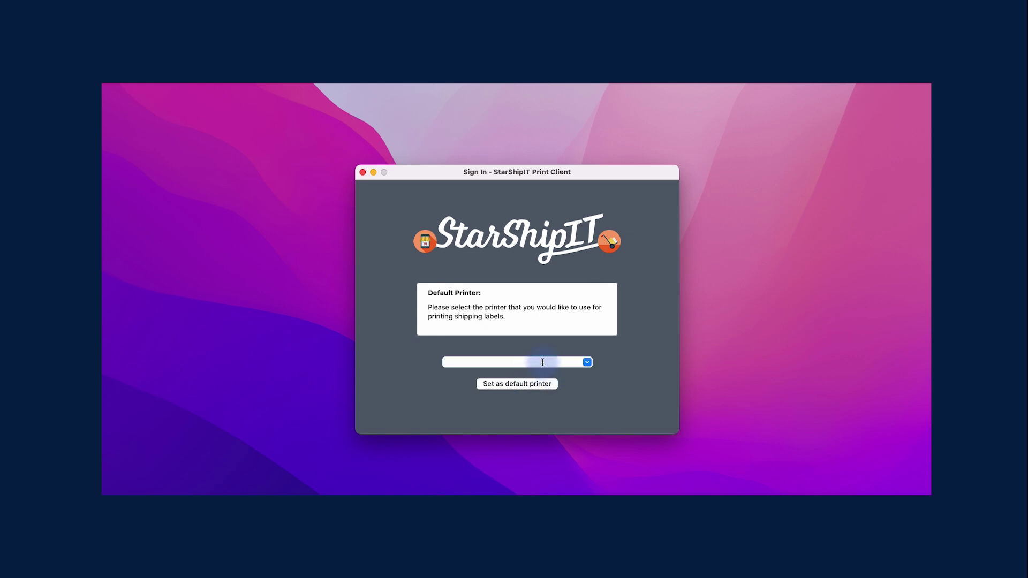
left_click(587, 362)
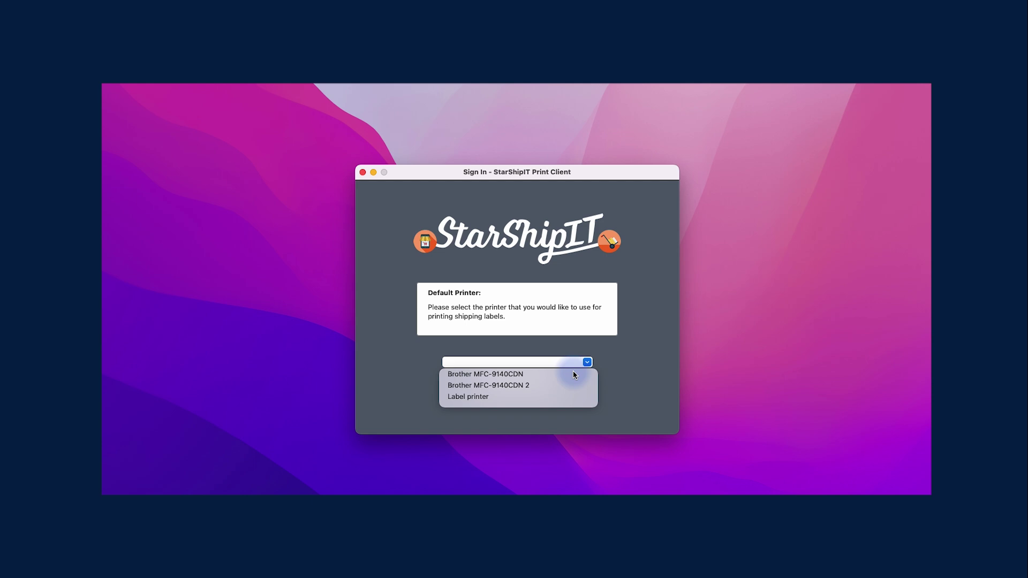
left_click(573, 375)
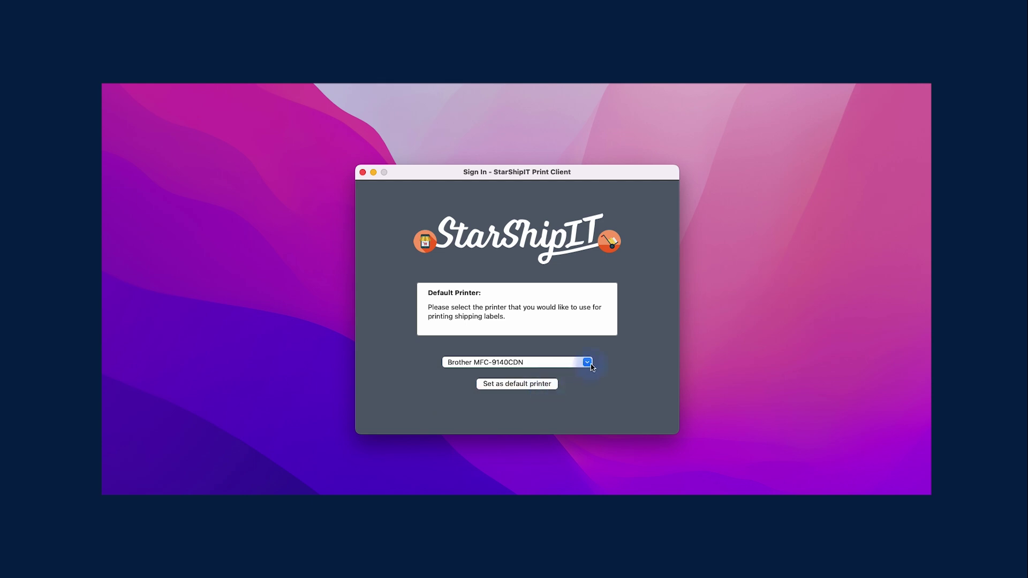
left_click(587, 363)
left_click(518, 396)
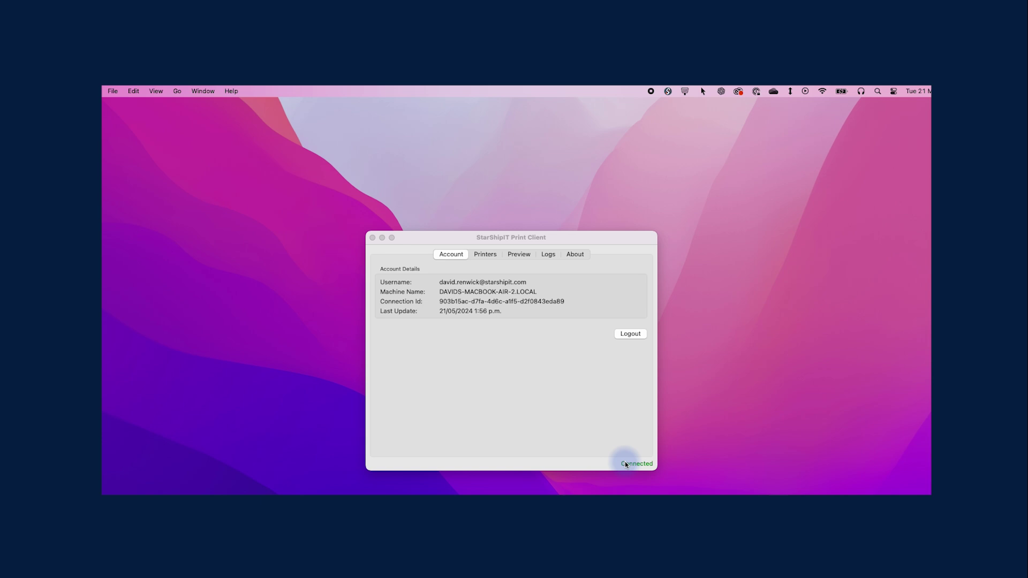
Assign the MyPost Business Domestic label type to the Label printer.
left_click(485, 255)
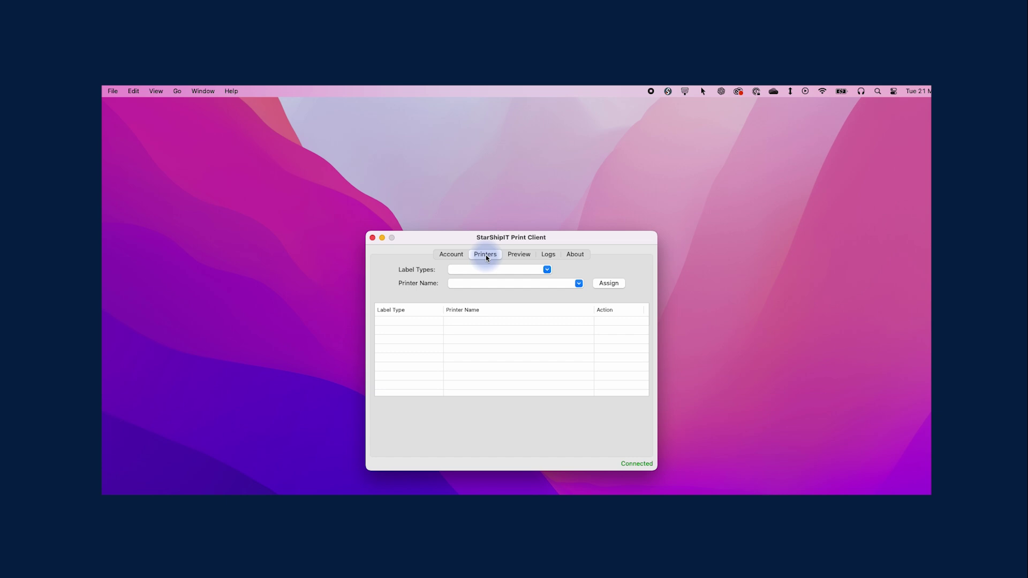
left_click(547, 269)
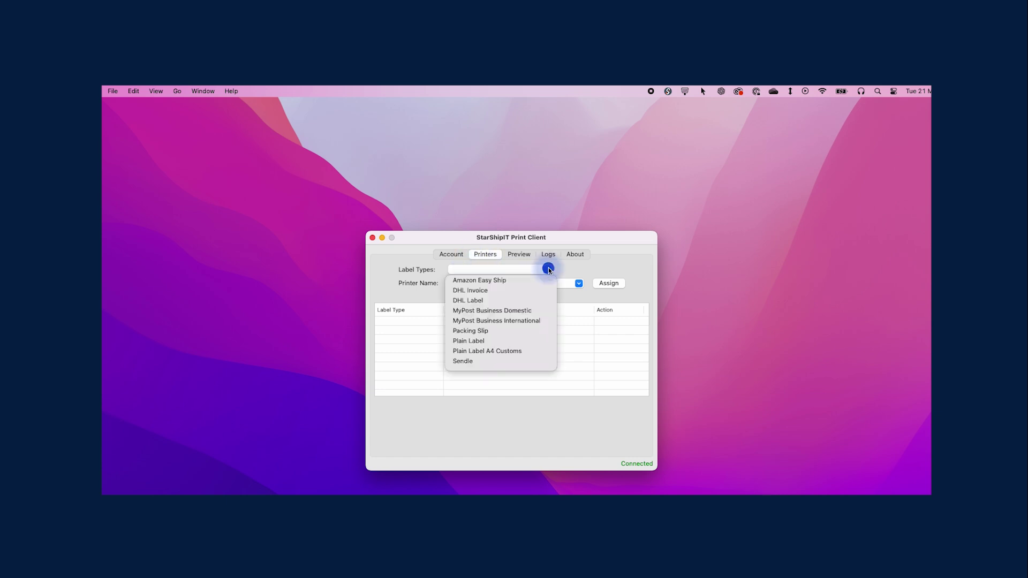
left_click(481, 313)
left_click(579, 283)
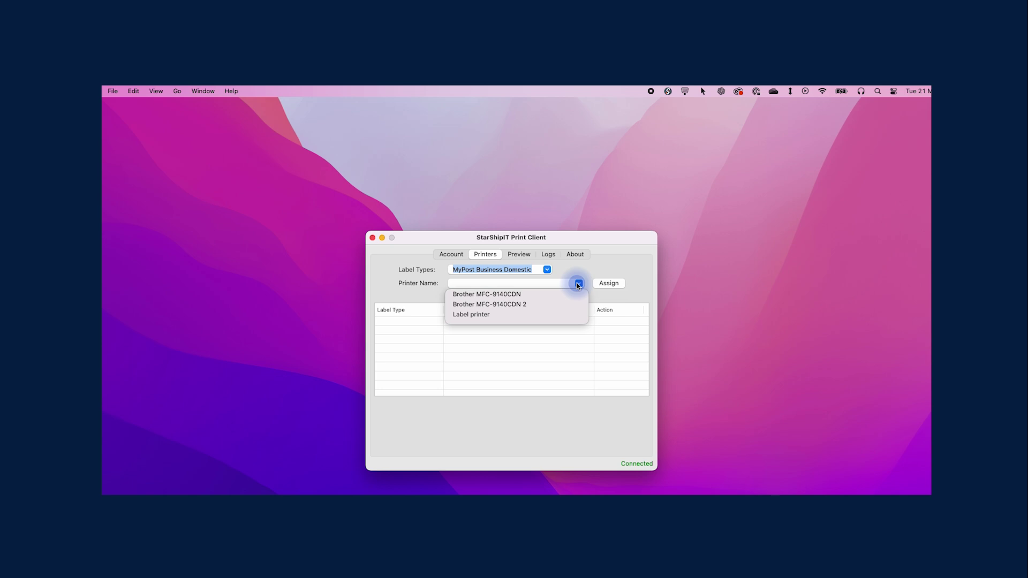
left_click(489, 314)
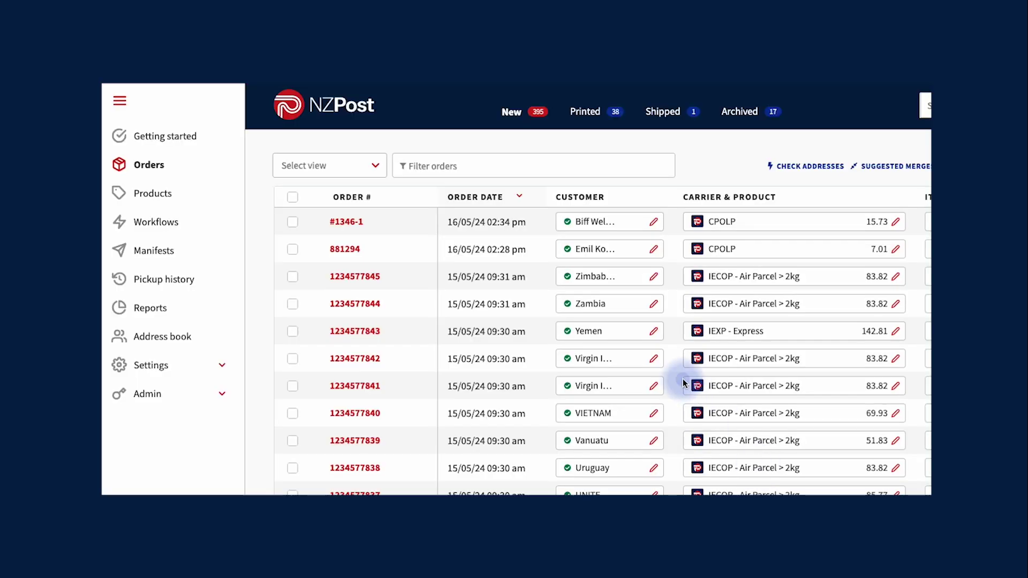
Set the NZ Post Label print method to Print Client on DESKTOP-JC1E82T and save.
left_click(168, 362)
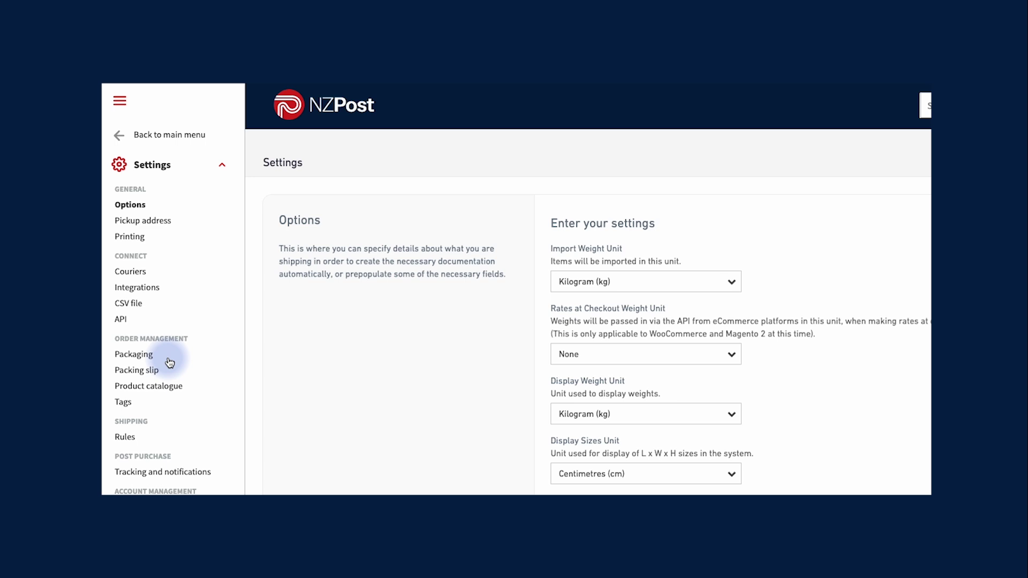
left_click(133, 237)
left_click(312, 223)
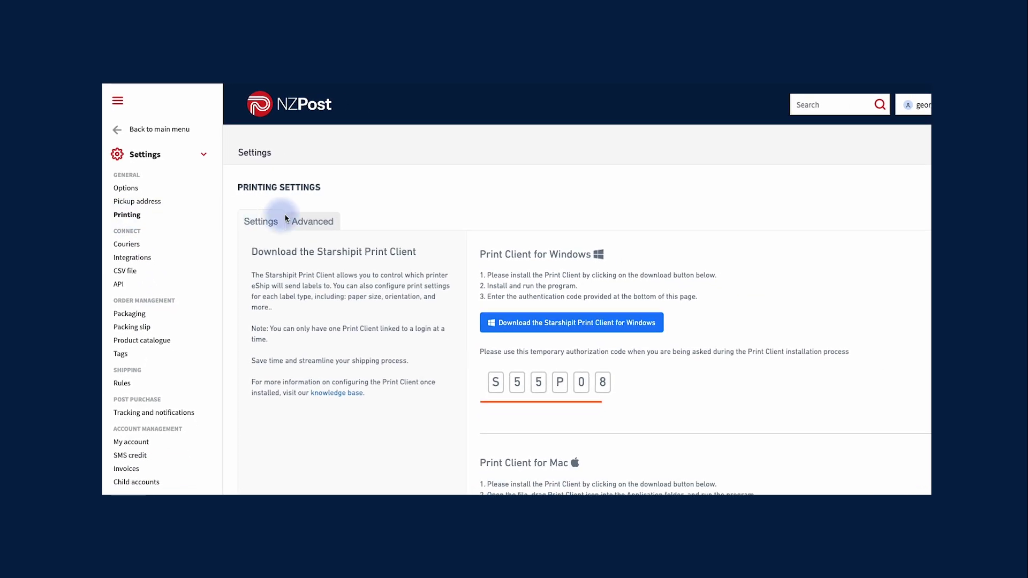
left_click(754, 342)
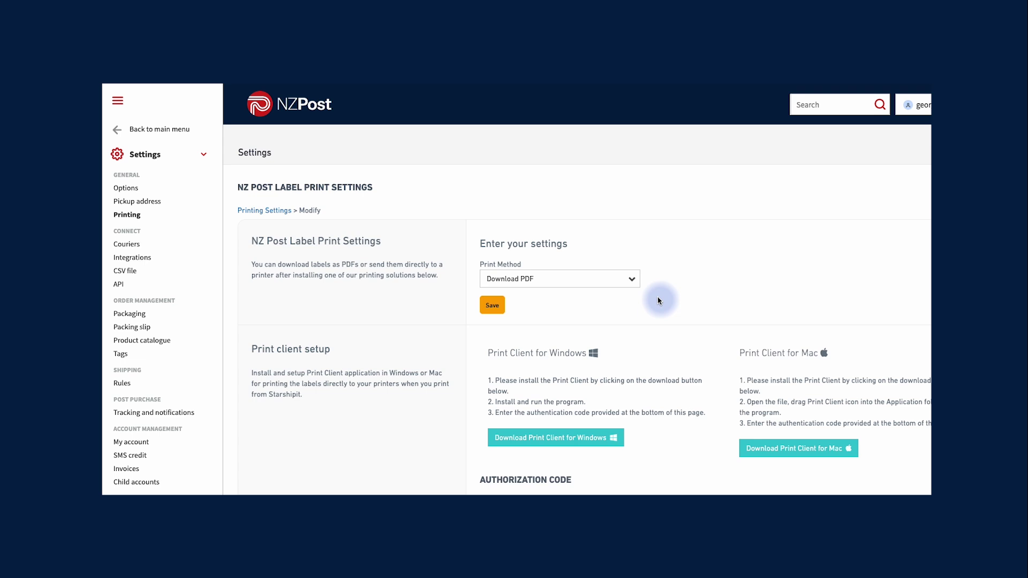
left_click(600, 279)
left_click(521, 294)
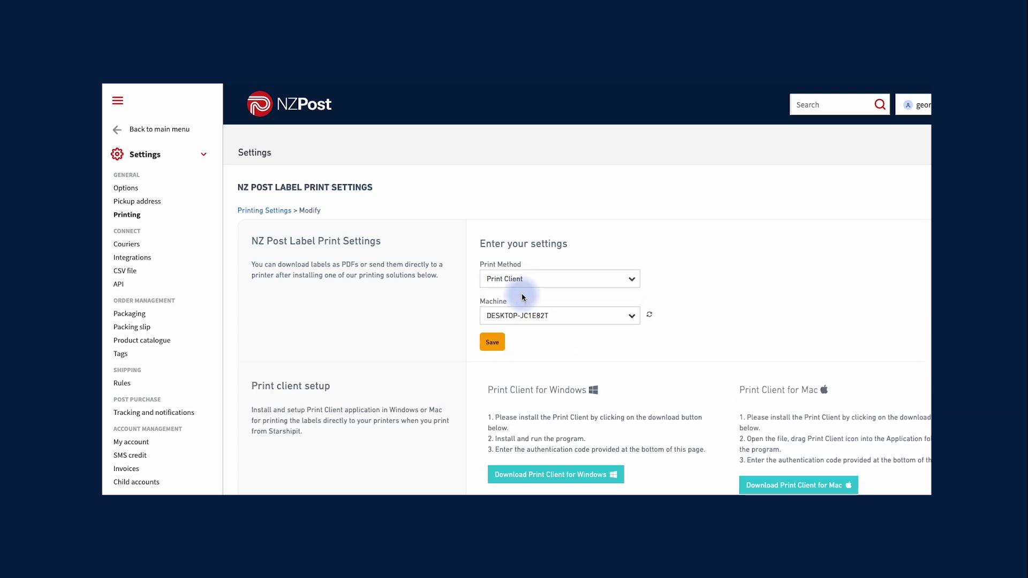
left_click(523, 316)
left_click(523, 317)
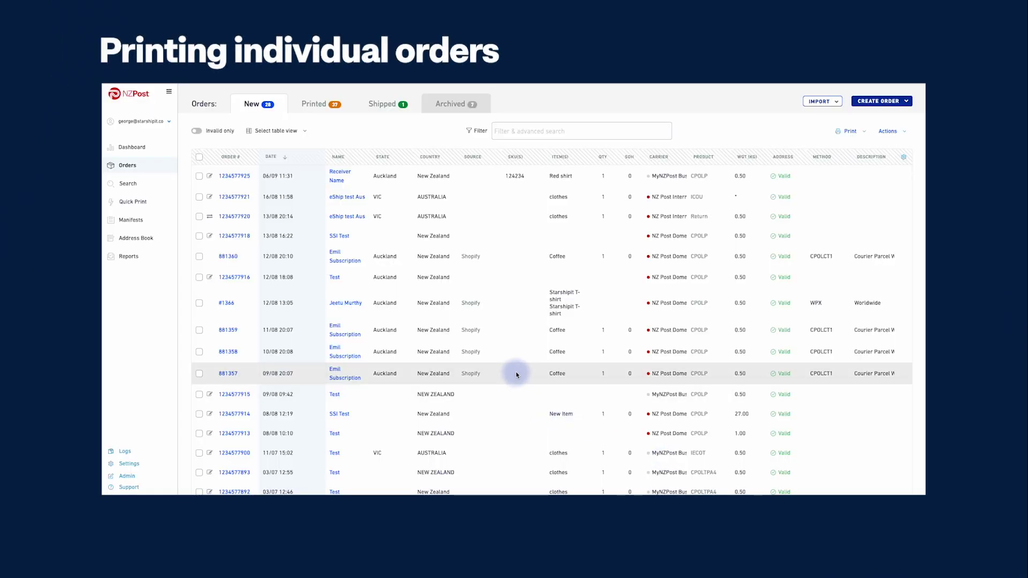
Print the shipping label for the checked 12/08 13:05 T-shirt order.
left_click(200, 304)
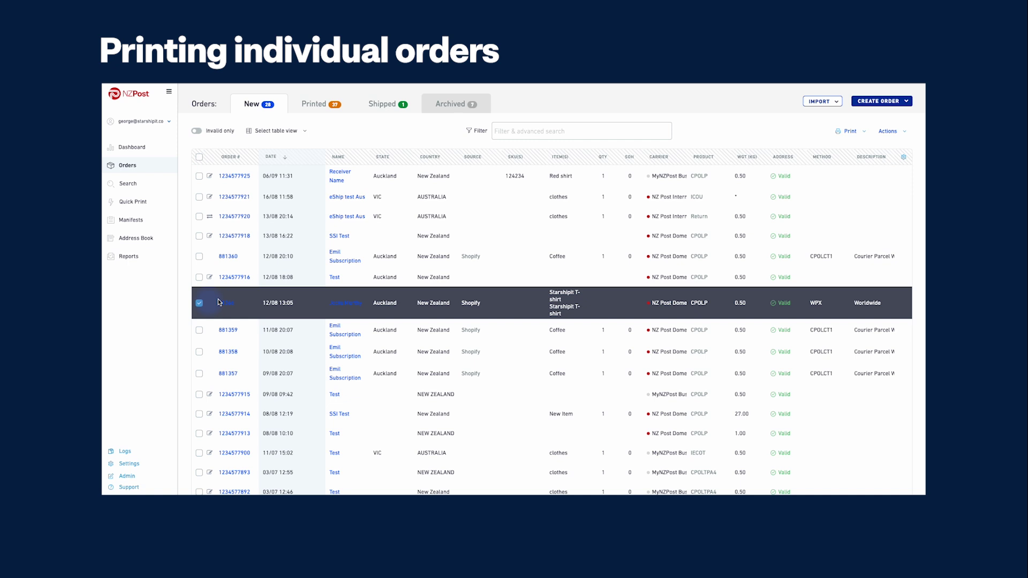
left_click(865, 134)
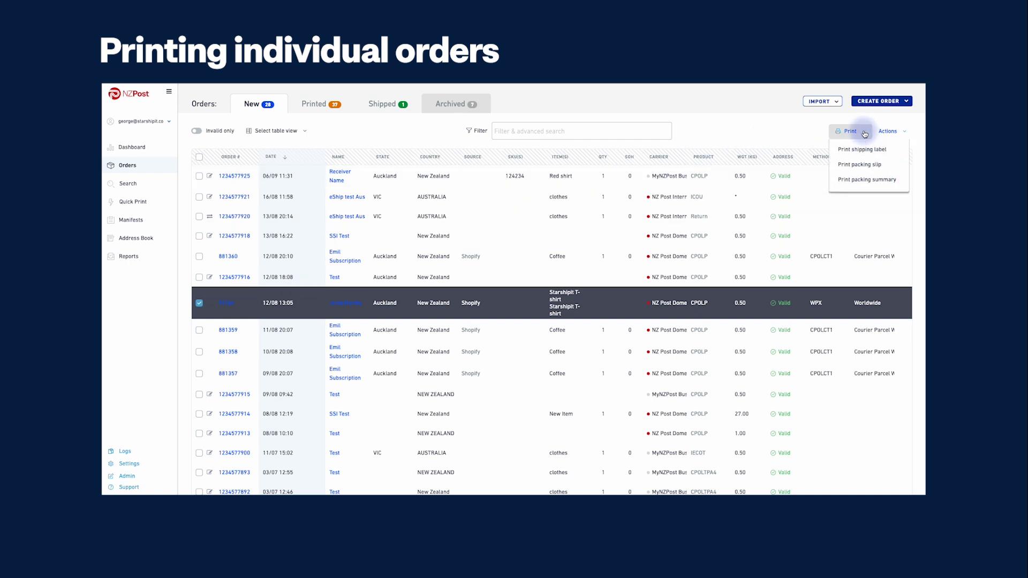
left_click(862, 150)
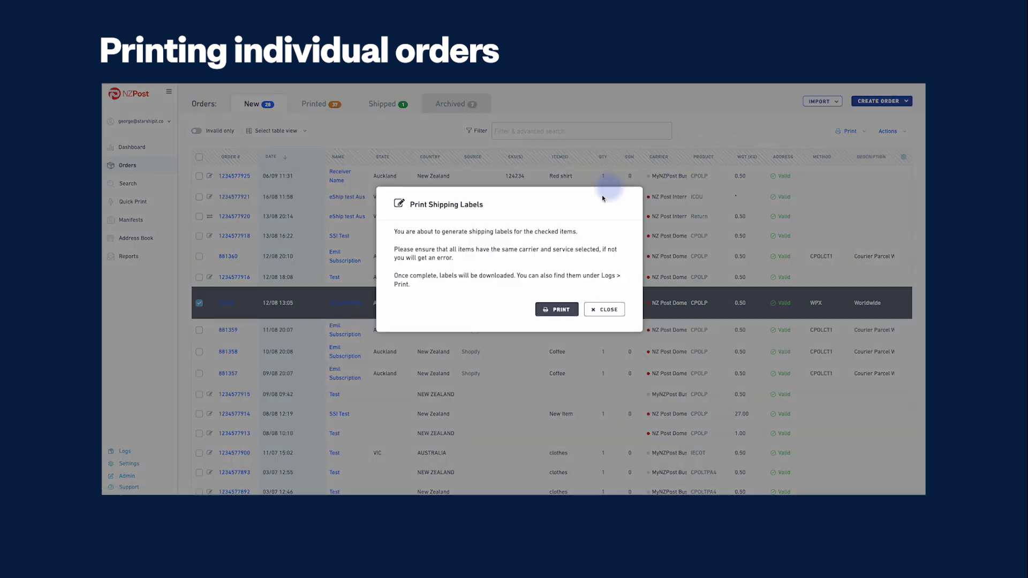
left_click(560, 310)
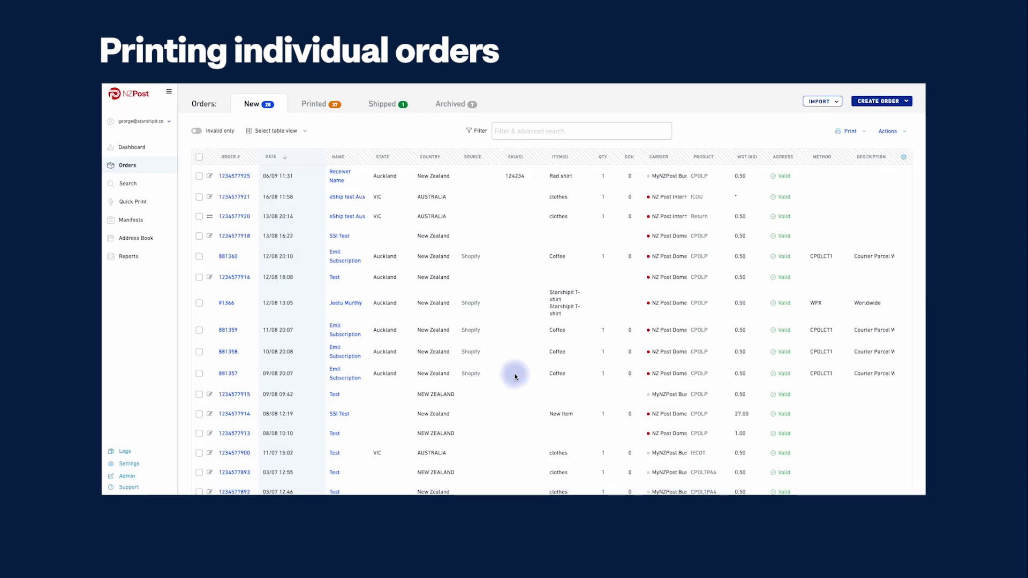
Open the 12/08 20:10 Coffee order and print its labels from the order dialog.
left_click(227, 257)
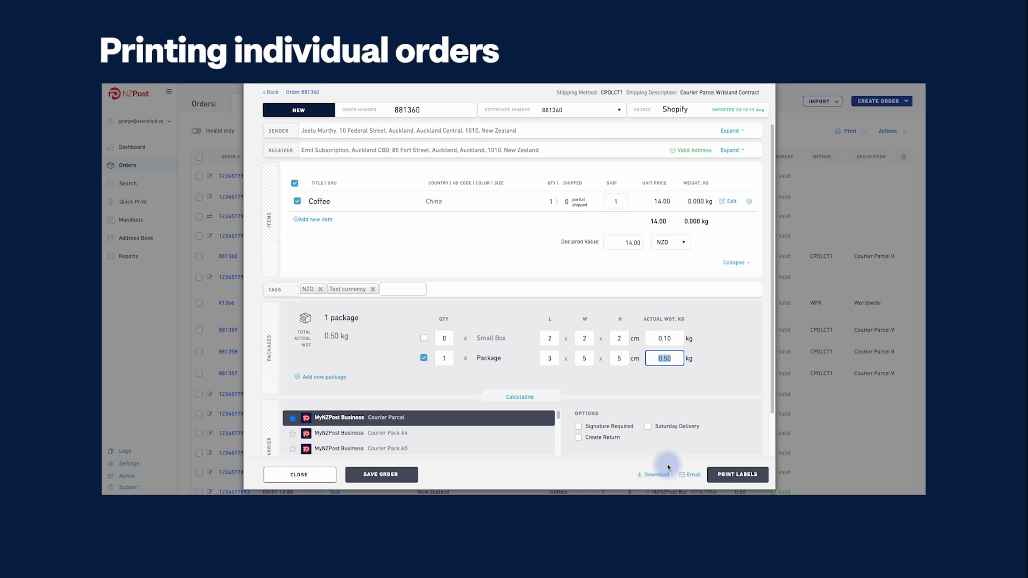
left_click(740, 479)
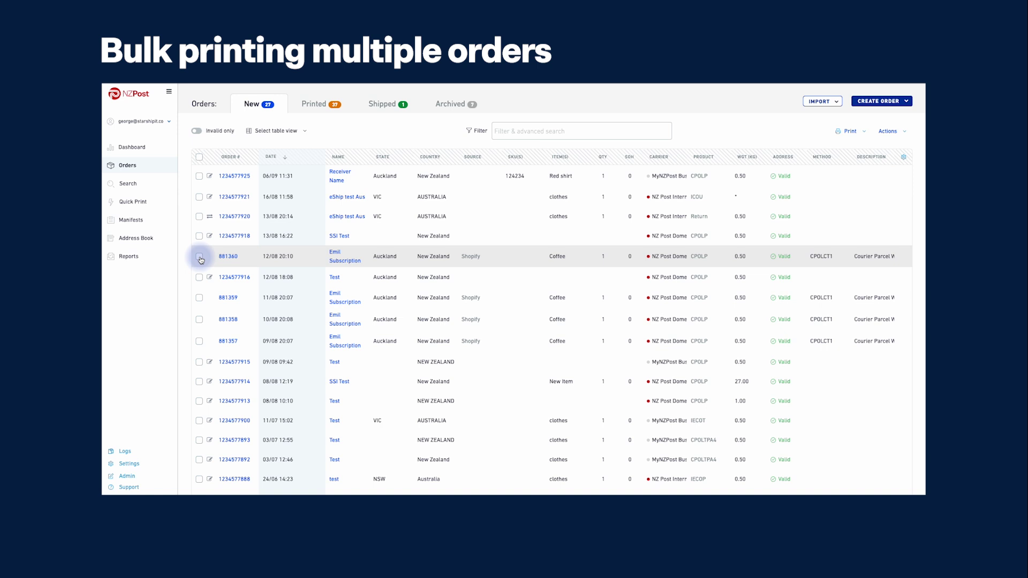
Print shipping labels together for the checked SSI Test and 12/08 18:08 orders.
left_click(199, 236)
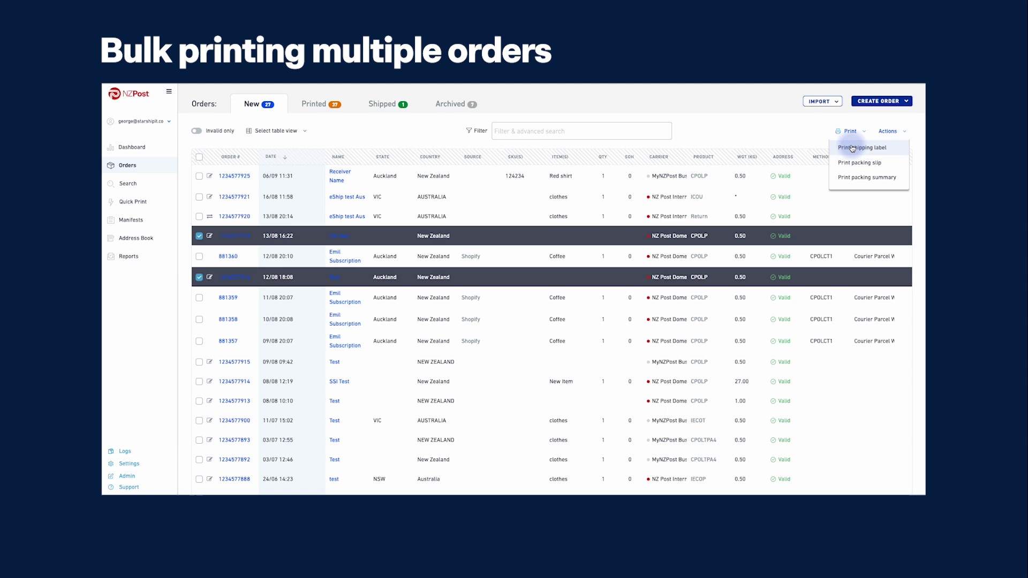
left_click(852, 152)
left_click(551, 309)
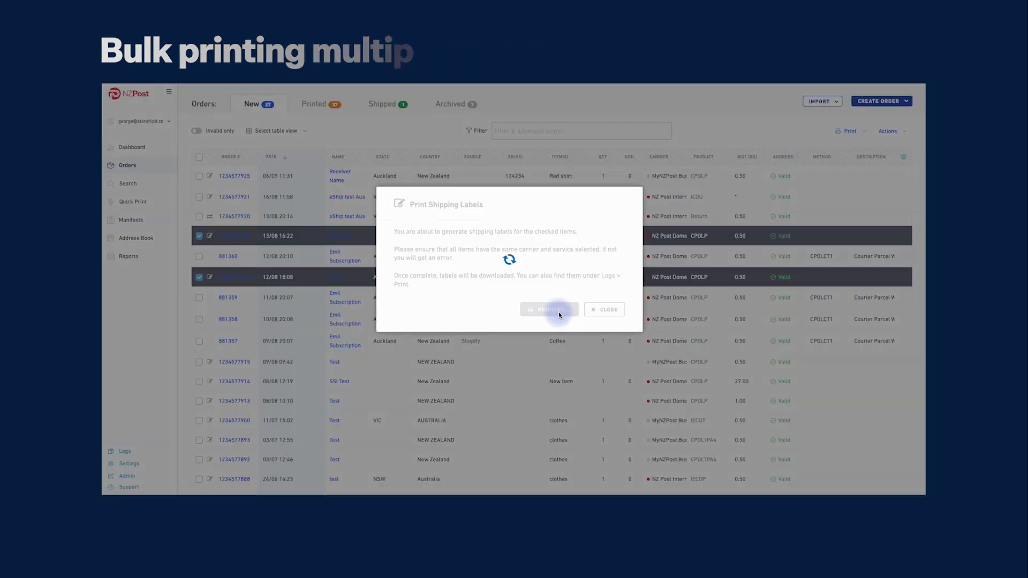